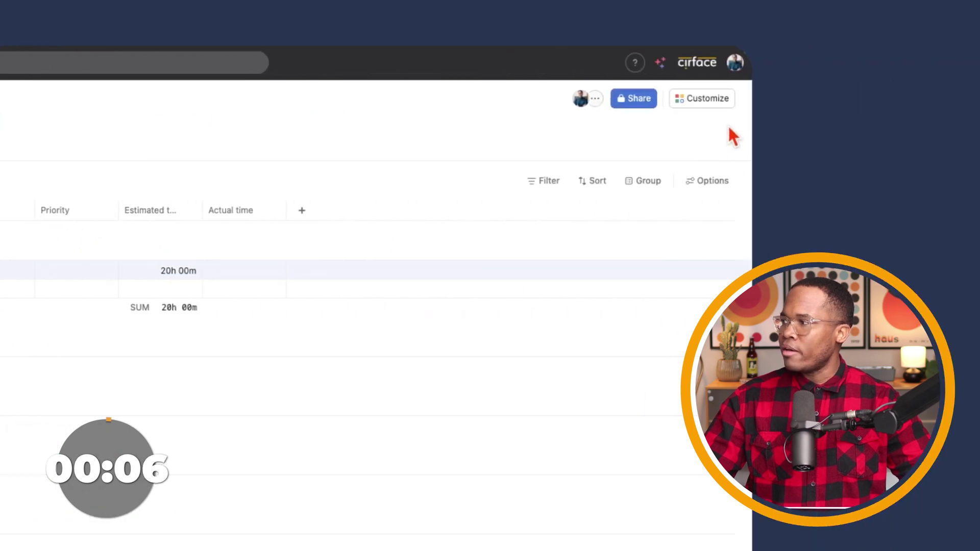
Add a new form from the project's Customize > Forms panel, pre-filled with the project name.
left_click(606, 104)
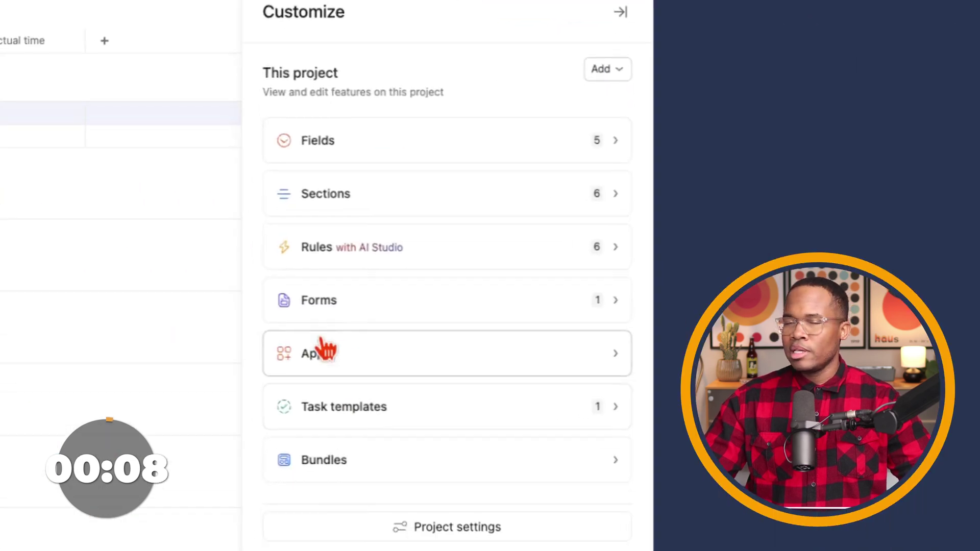
left_click(329, 256)
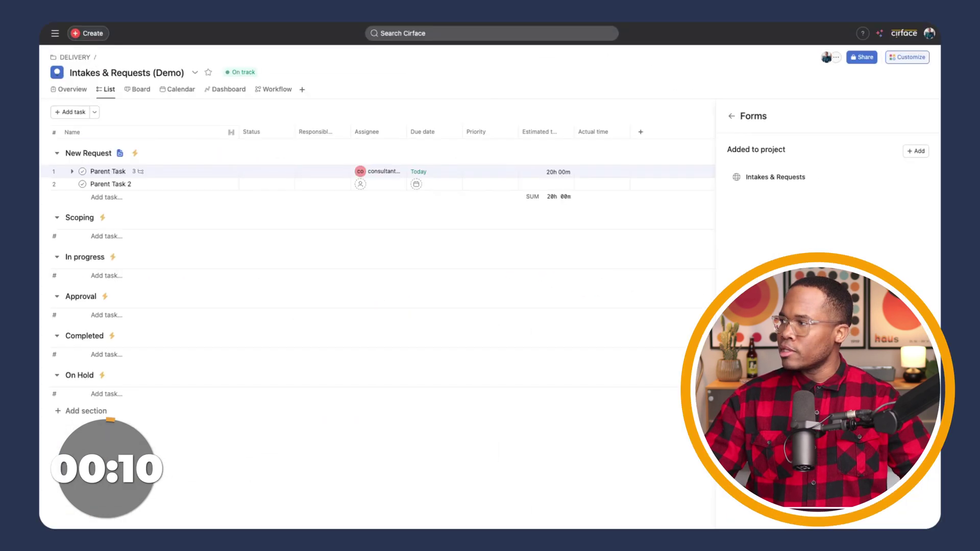
mouse_move(904, 170)
left_click(917, 151)
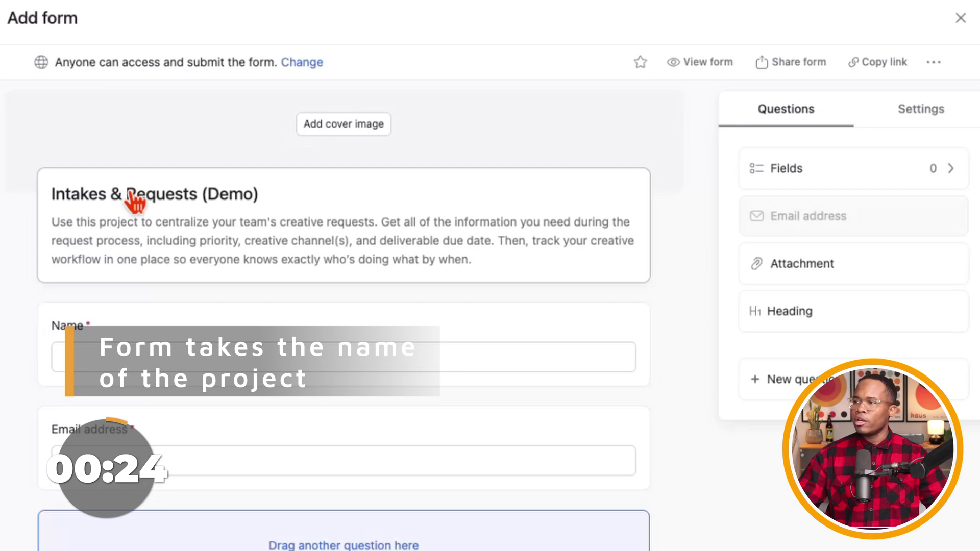
Change the form title from 'Intakes & Requests (Demo)' to 'Intakes & Requests Submission'.
left_click(134, 204)
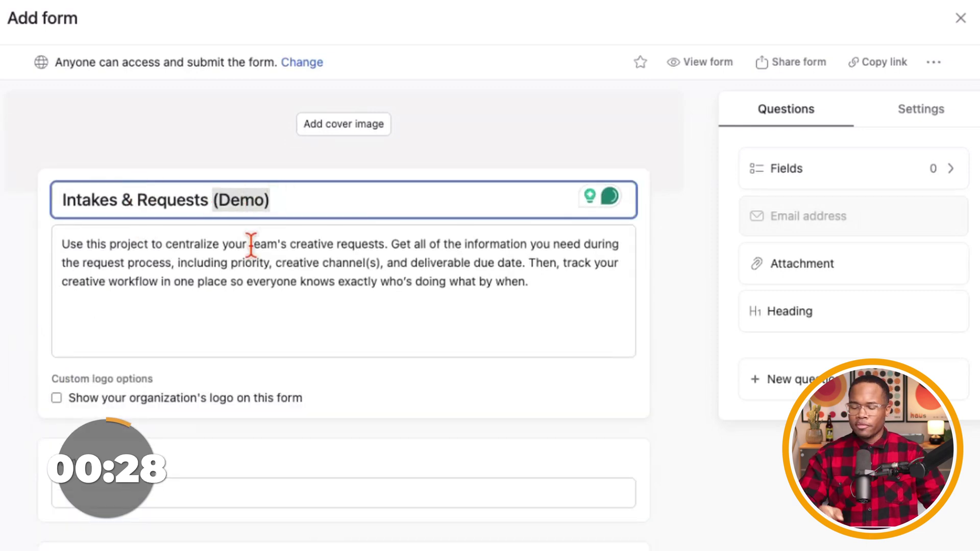
type("Subm")
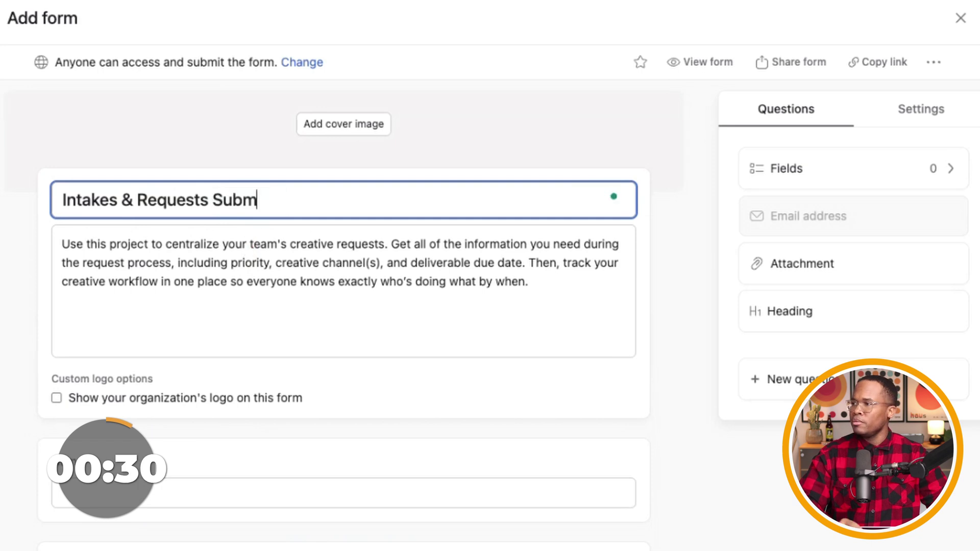
type("ission")
left_click(182, 336)
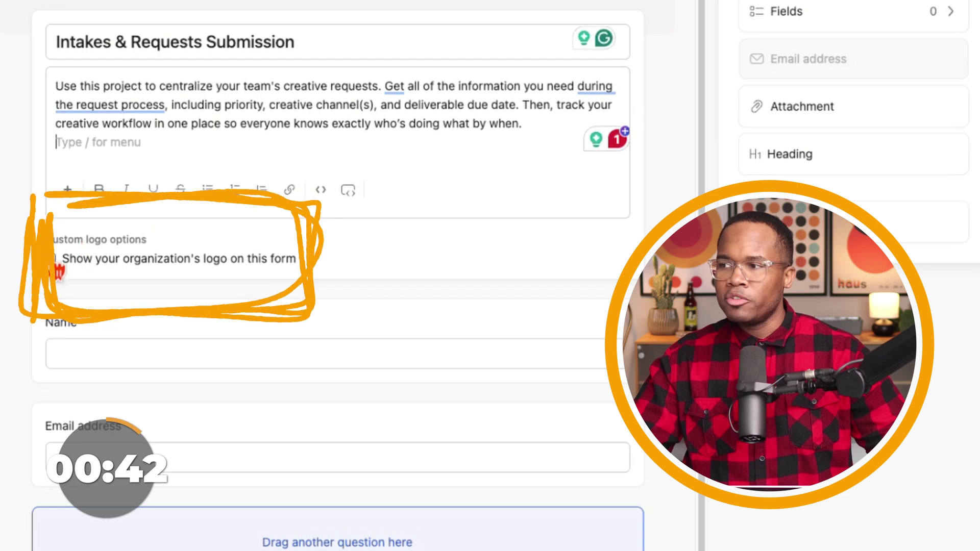
Turn on 'Show your organization's logo on this form' in the form header.
left_click(53, 263)
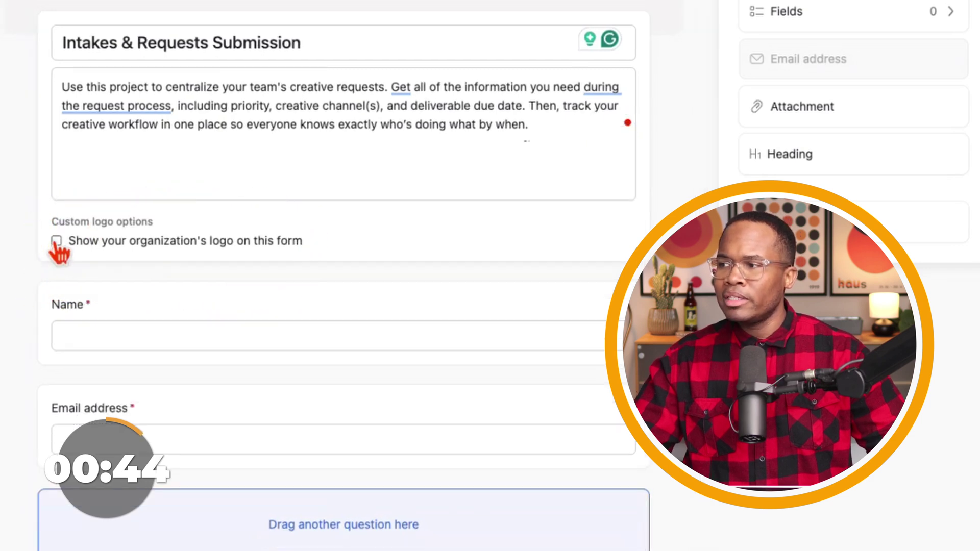
left_click(56, 241)
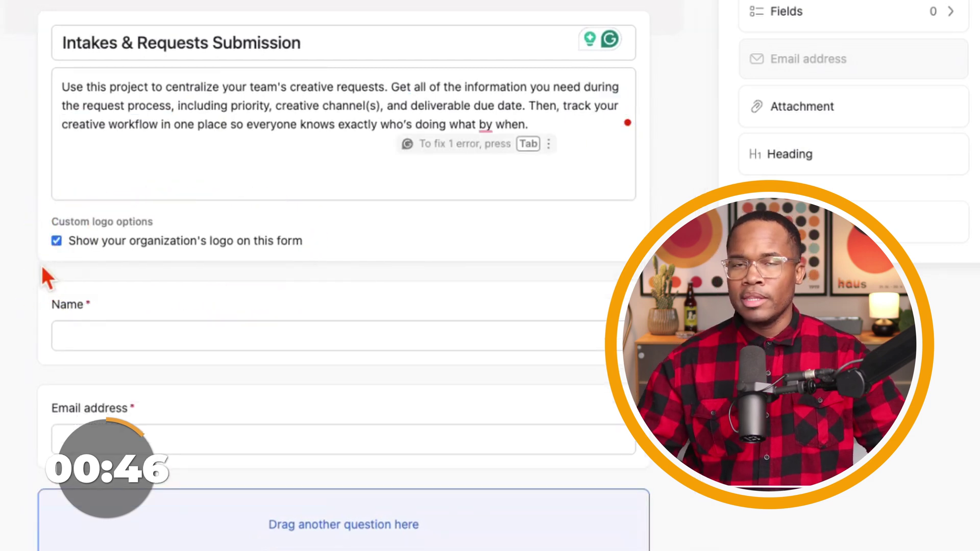
left_click(18, 222)
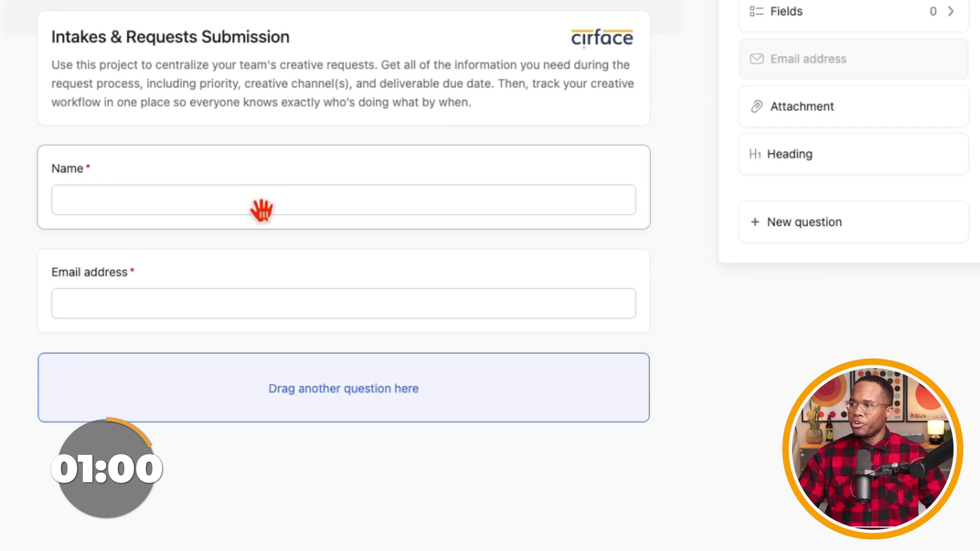
Review the answer types of the Name and Email address questions.
left_click(261, 210)
left_click(649, 228)
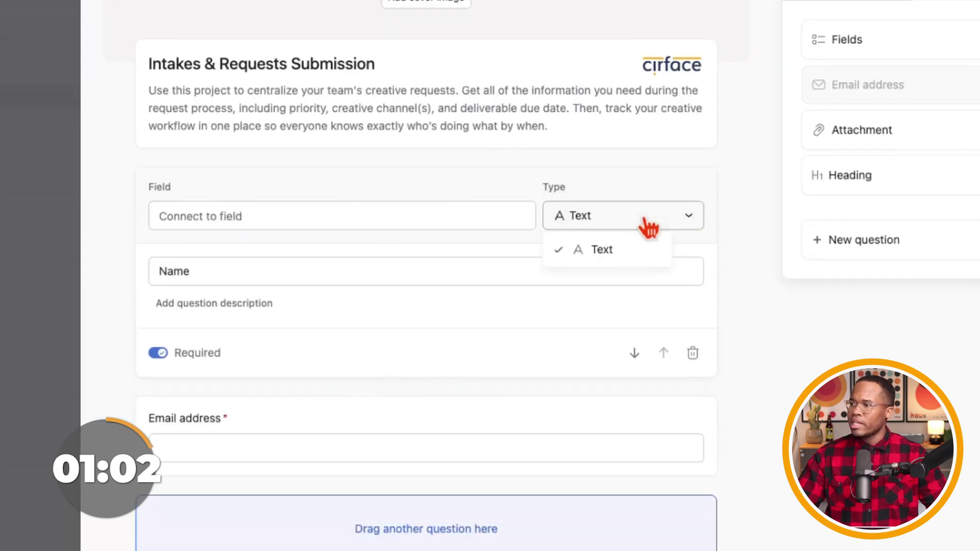
left_click(766, 326)
left_click(243, 290)
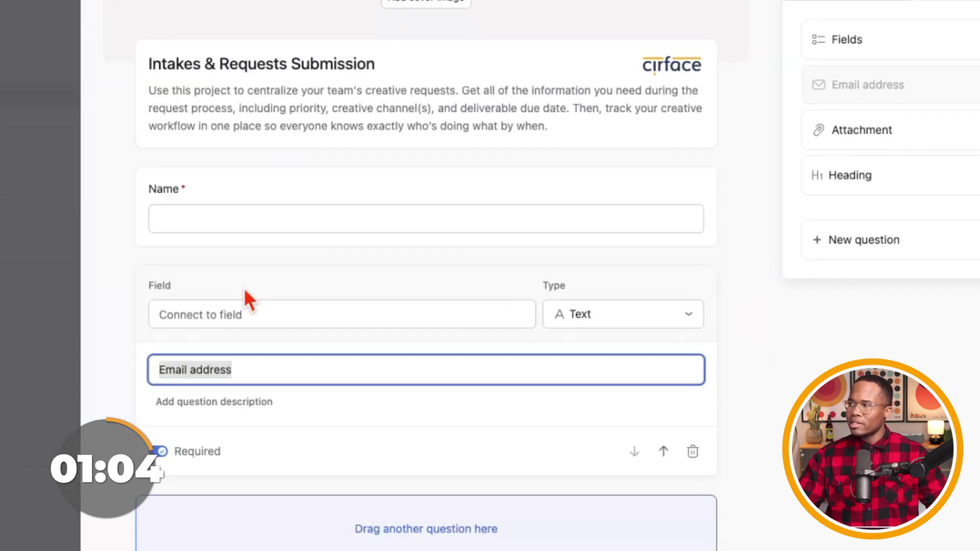
left_click(654, 320)
left_click(750, 347)
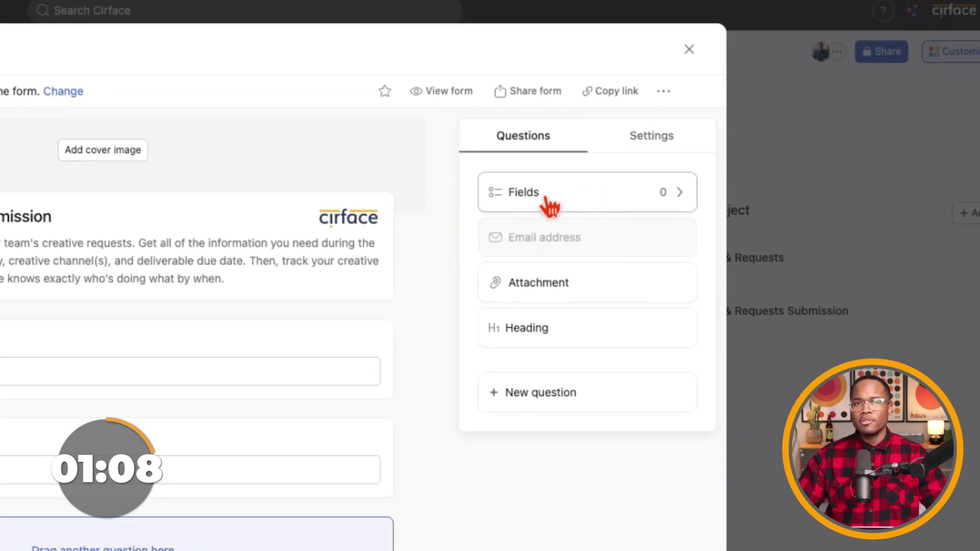
Add the Status, Priority and Responsible (Department) project fields as form questions.
left_click(549, 204)
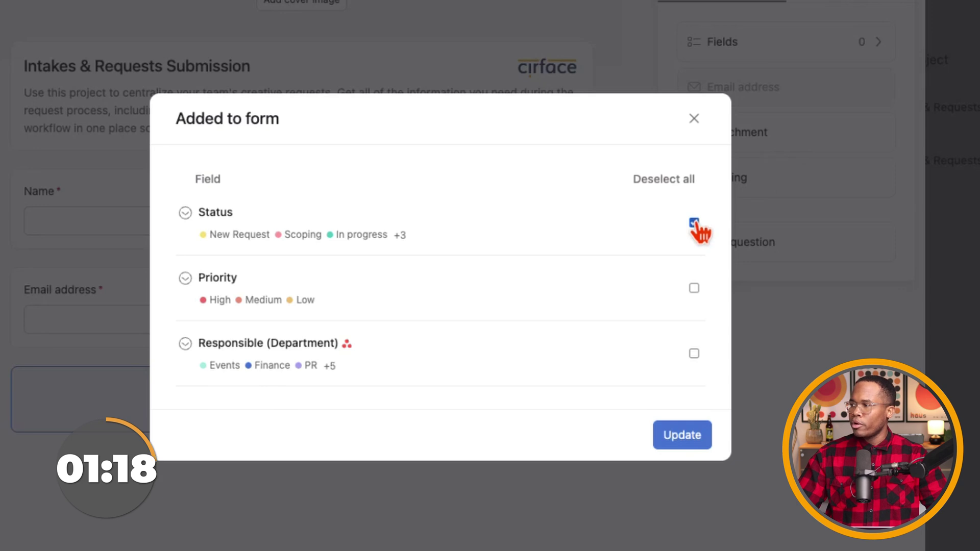
left_click(694, 288)
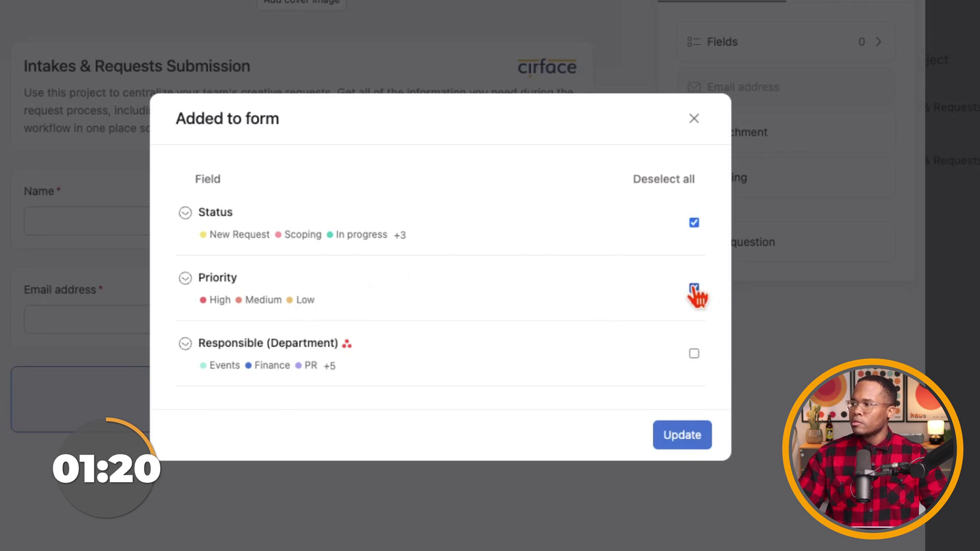
left_click(694, 444)
scroll(371, 333, "down", 3)
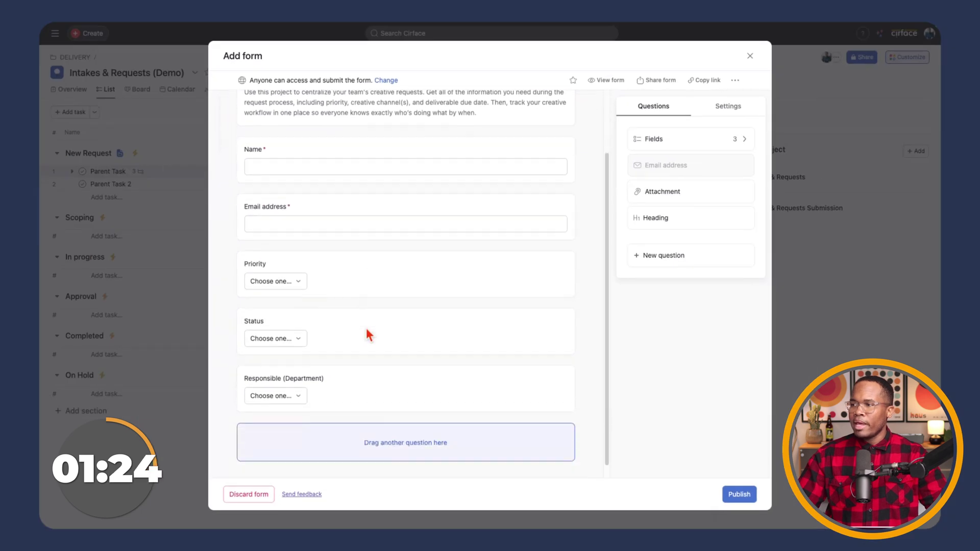
Mark the Priority question as required and move on to the Status question.
left_click(339, 267)
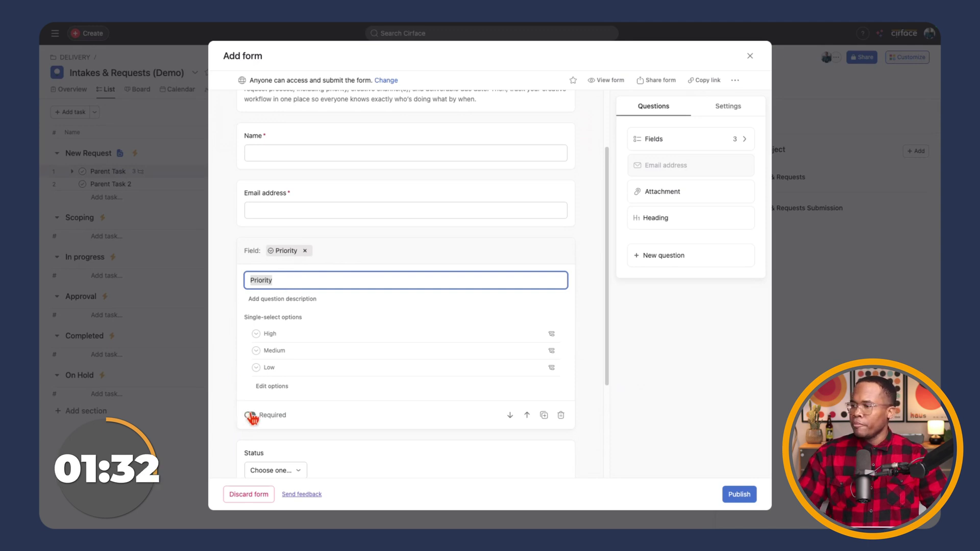
key("Tab")
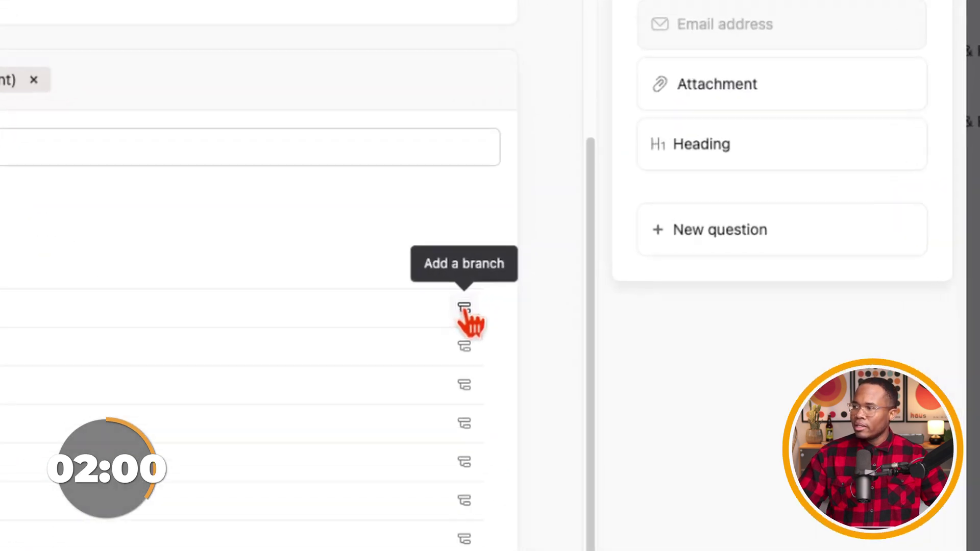
Add a branch on Finance holding a required question titled 'Finance needs'.
left_click(453, 311)
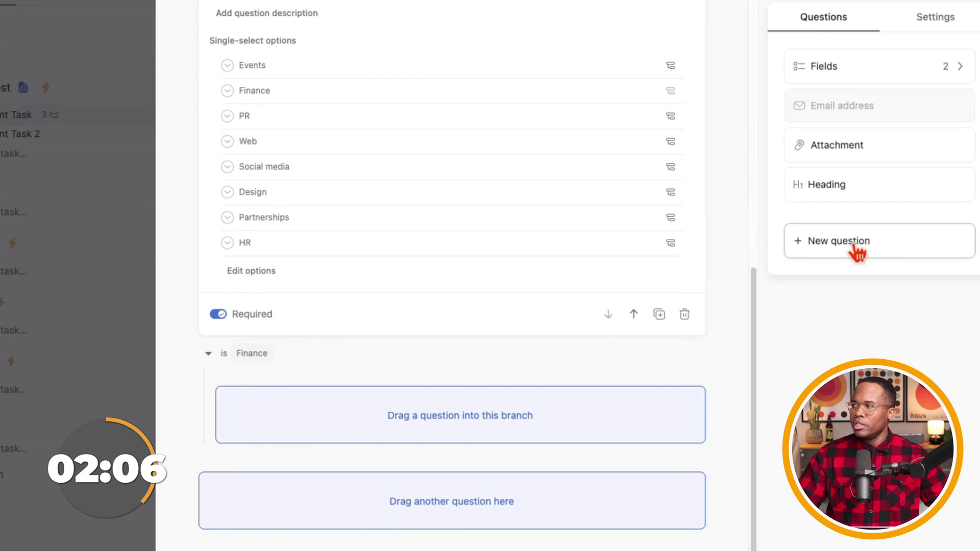
left_click_drag(858, 252, 495, 428)
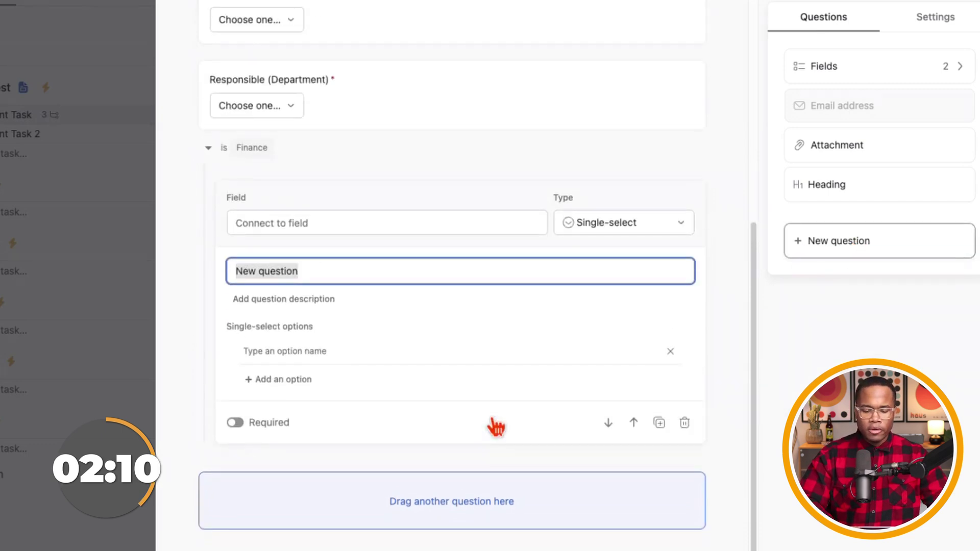
type("FInance needs")
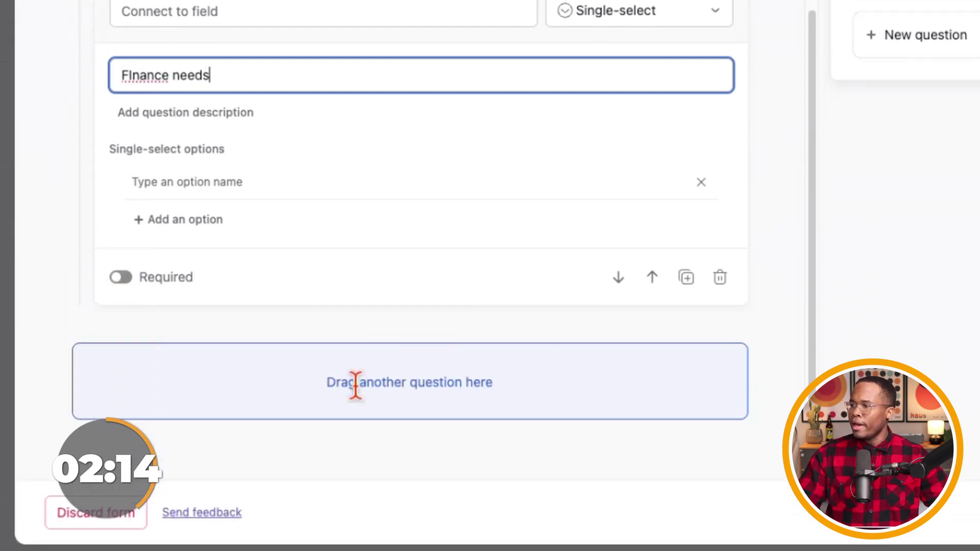
left_click(122, 278)
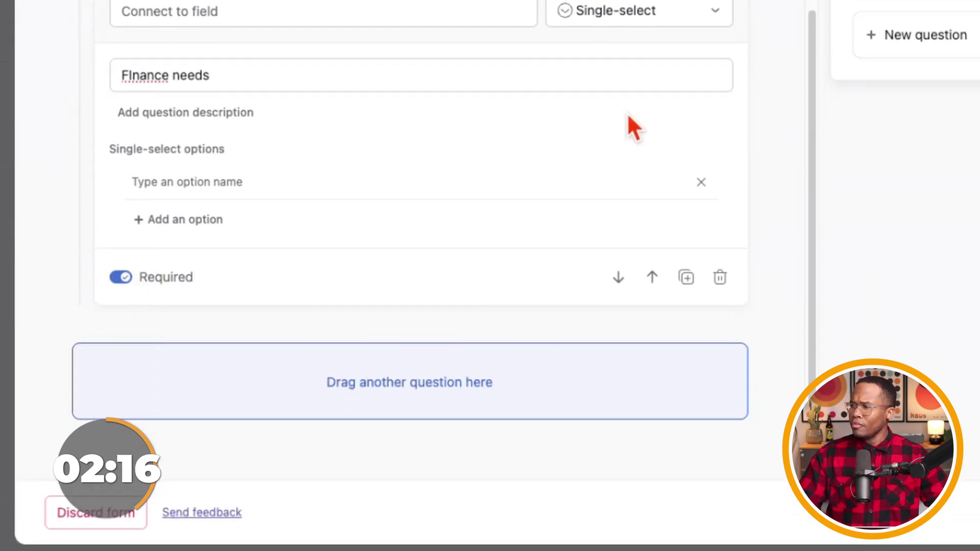
Make Finance needs a multi-select with Option 1 and Option 2, fixing the title typo.
left_click(607, 15)
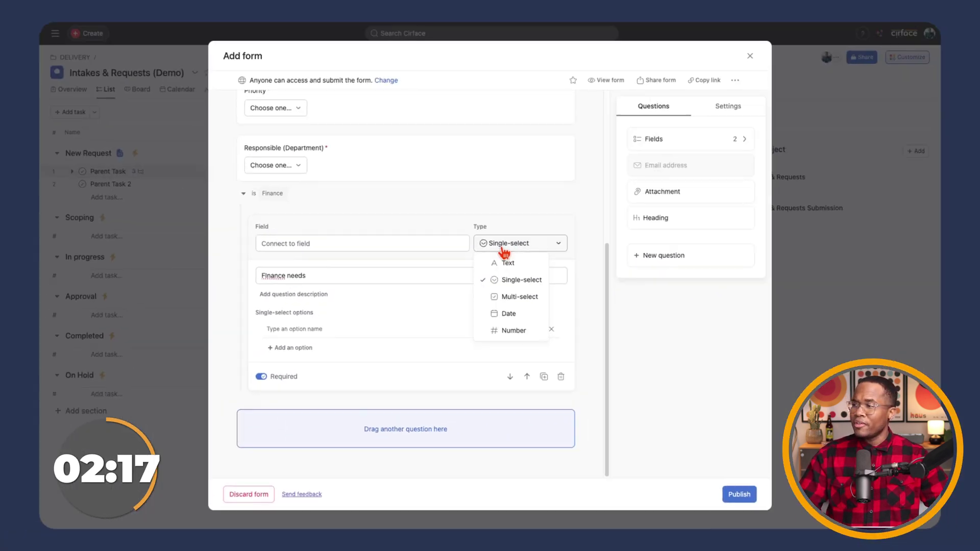
left_click(520, 297)
left_click(291, 329)
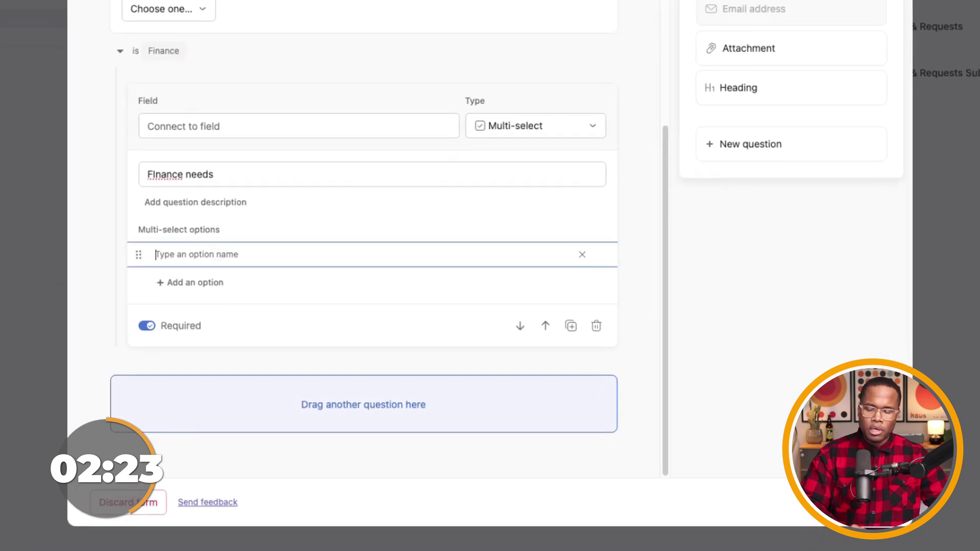
type("Opti")
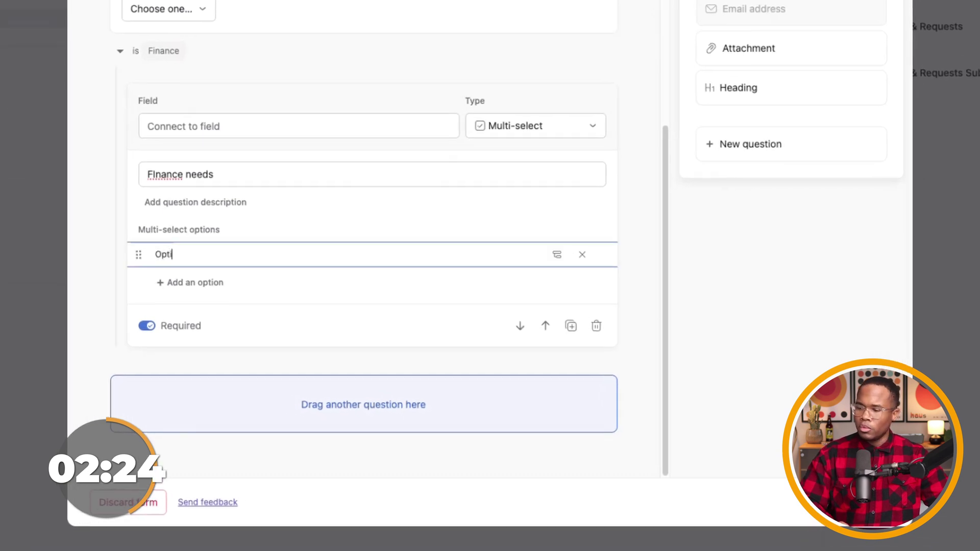
type("on 1")
key("Return")
type("Opt")
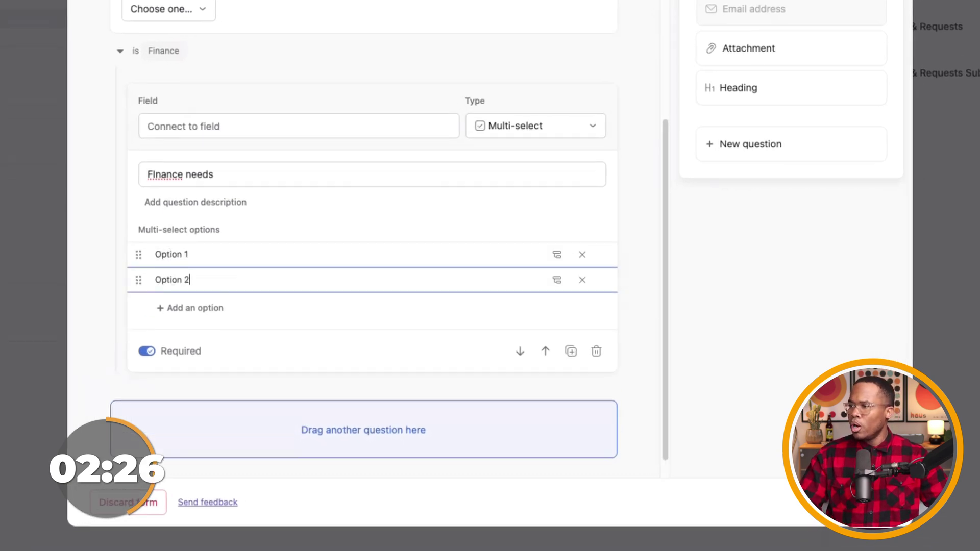
left_click(165, 177)
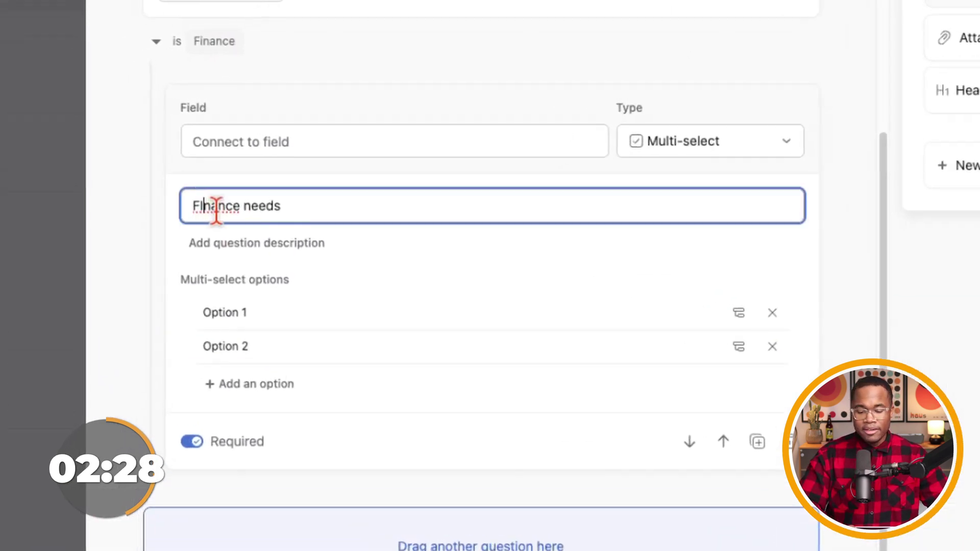
key("BackSpace")
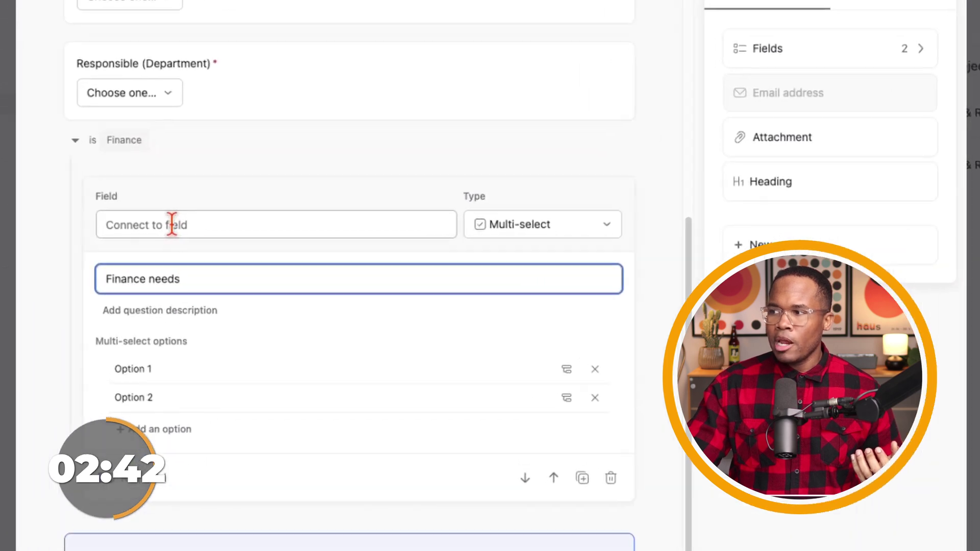
Link the Finance needs question to a newly created 'Finance Needs' field.
left_click(199, 220)
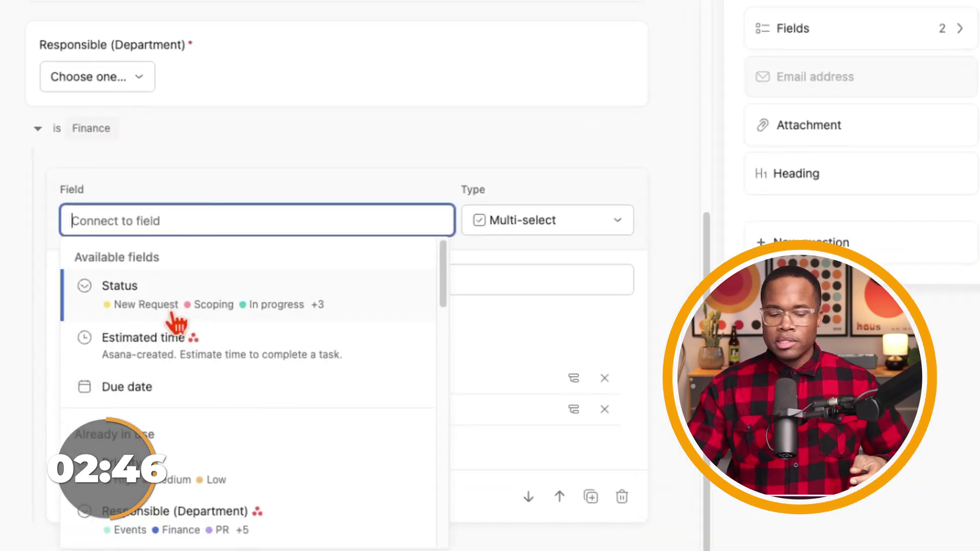
scroll(174, 335, "down", 2)
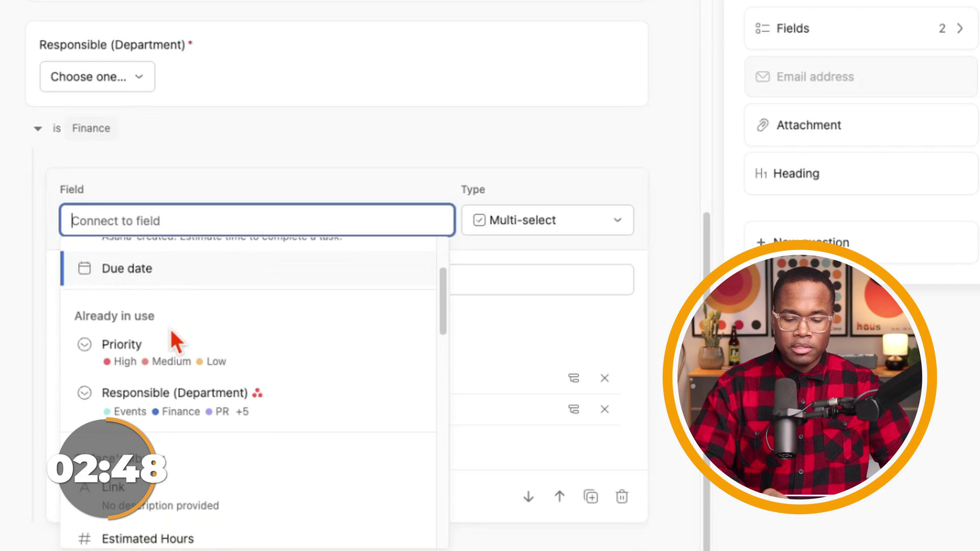
type("Finance Needs")
left_click(200, 260)
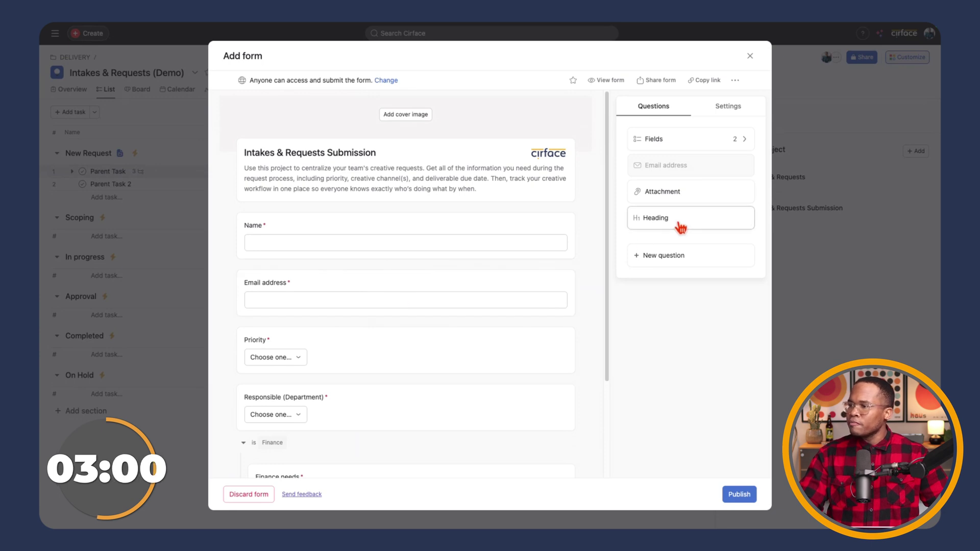
Insert an 'Intake Info' heading above Priority and collapse the Finance branch.
left_click_drag(674, 227, 320, 360)
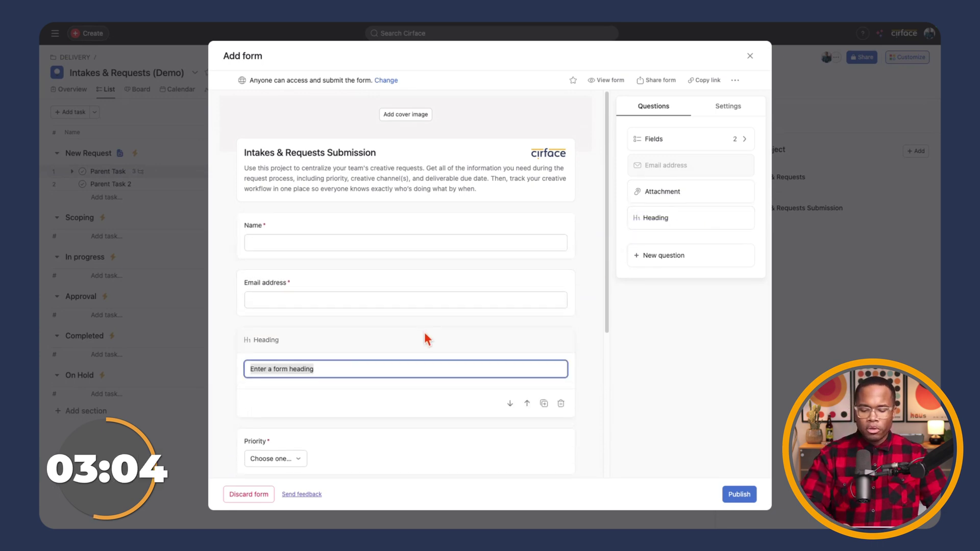
type("Projet")
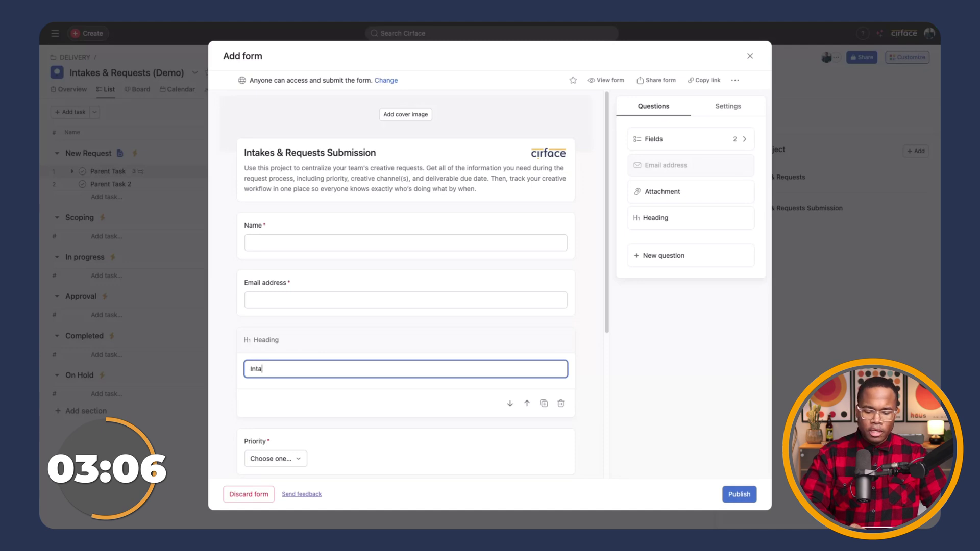
left_click(233, 379)
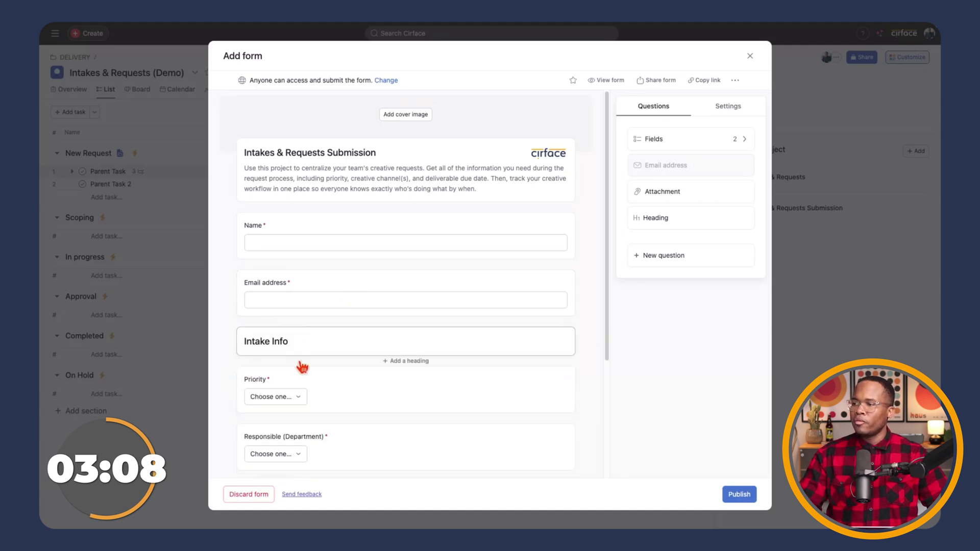
scroll(302, 367, "down", 3)
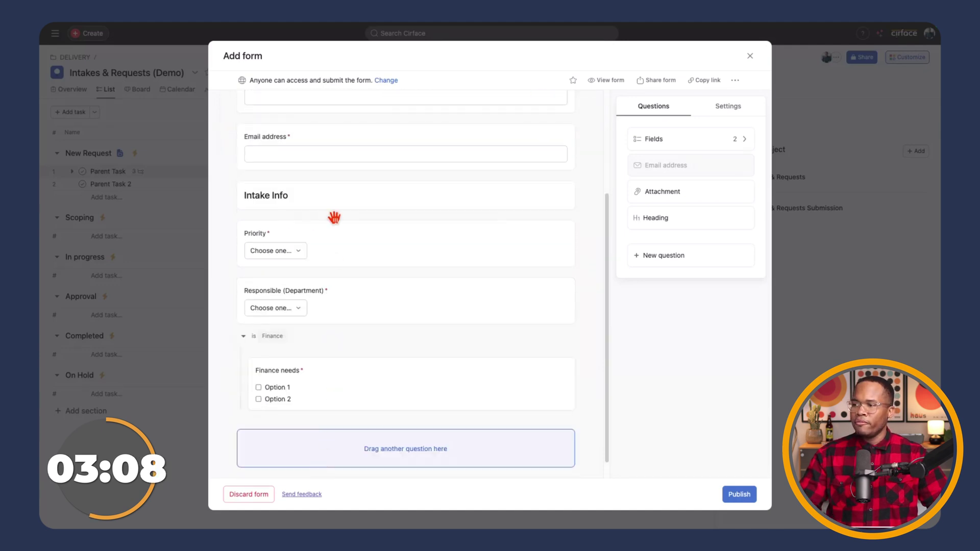
left_click(247, 341)
scroll(325, 341, "up", 2)
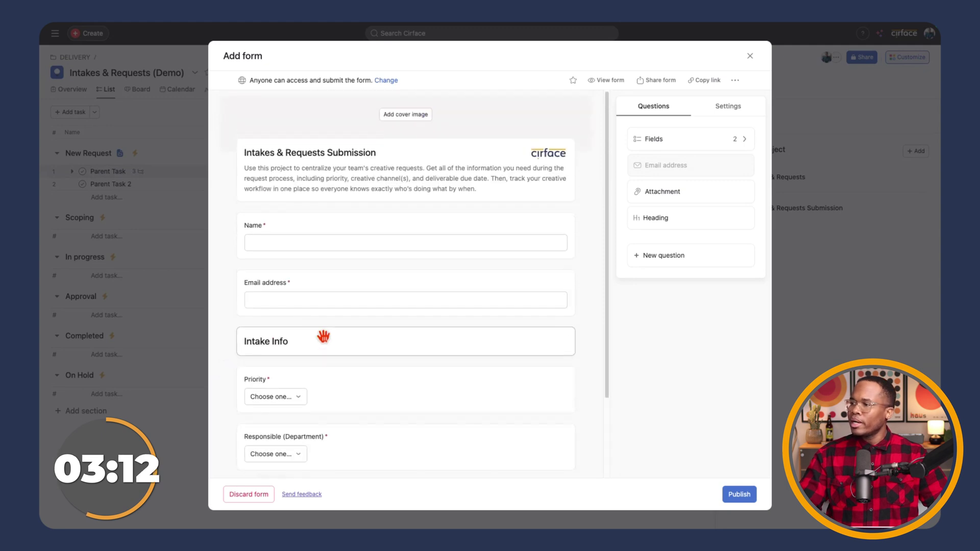
Add a 'Files' attachment question allowing multiple attachments after the Finance branch.
scroll(517, 327, "down", 2)
left_click_drag(695, 202, 400, 439)
left_click(247, 438)
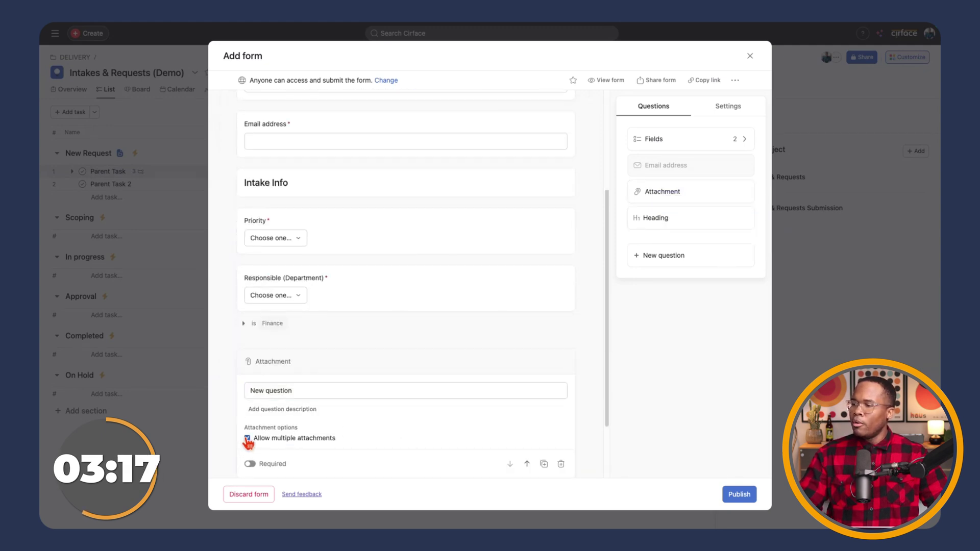
scroll(292, 459, "down", 2)
left_click(296, 311)
type("Files")
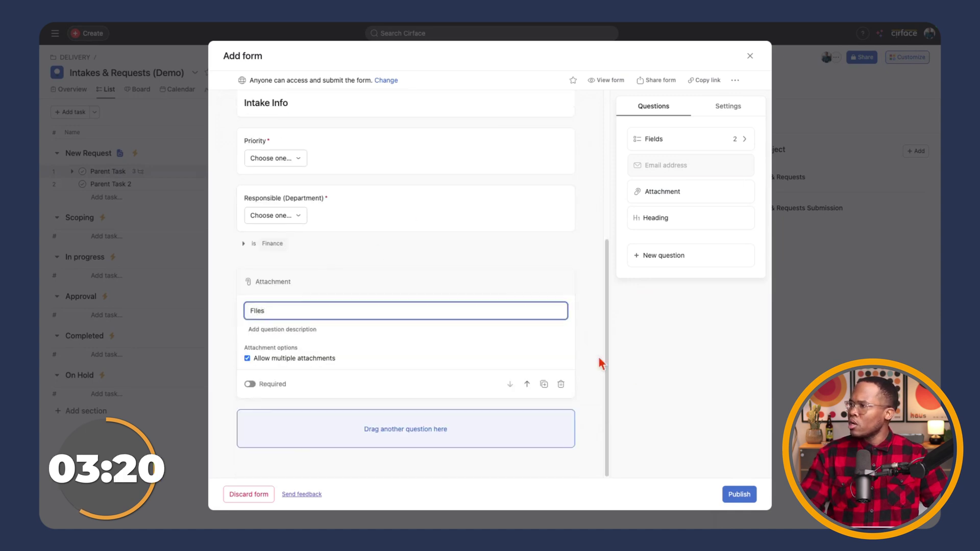
left_click(683, 383)
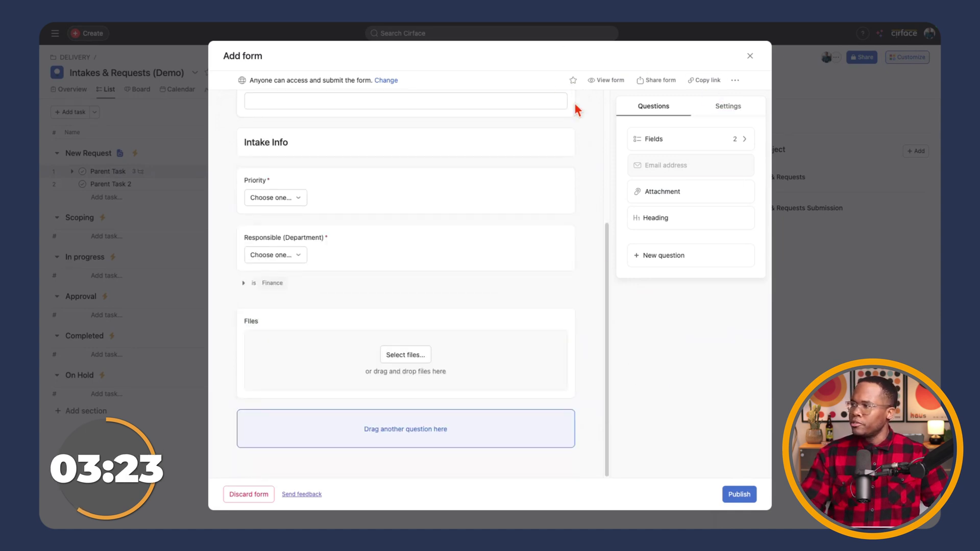
Route submitted tasks to the New Request section with the suggested teammate as default assignee.
left_click(729, 107)
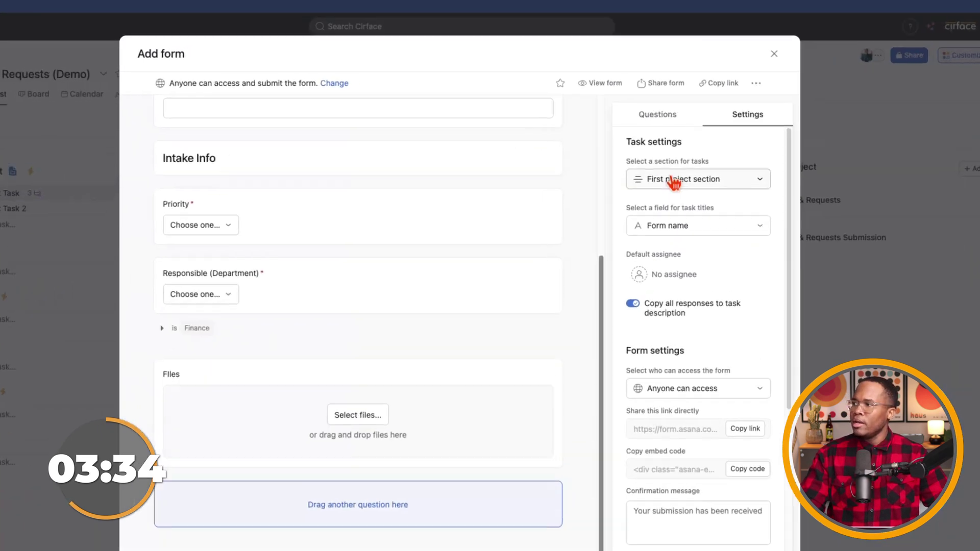
left_click(674, 159)
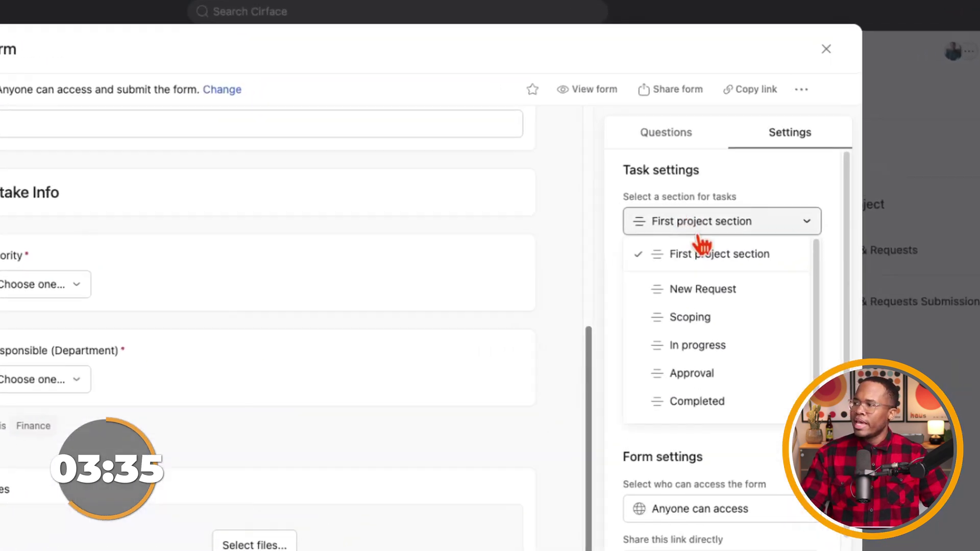
left_click(724, 293)
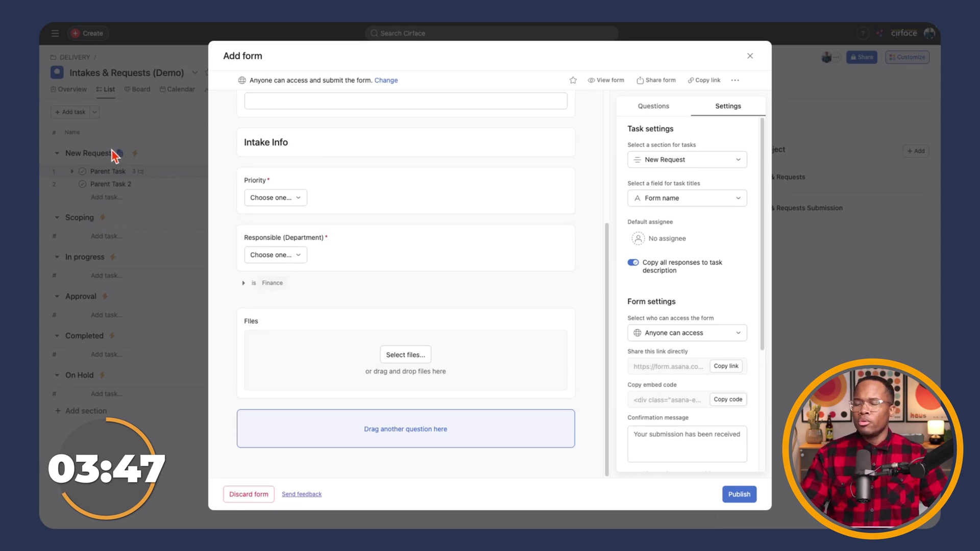
left_click(666, 238)
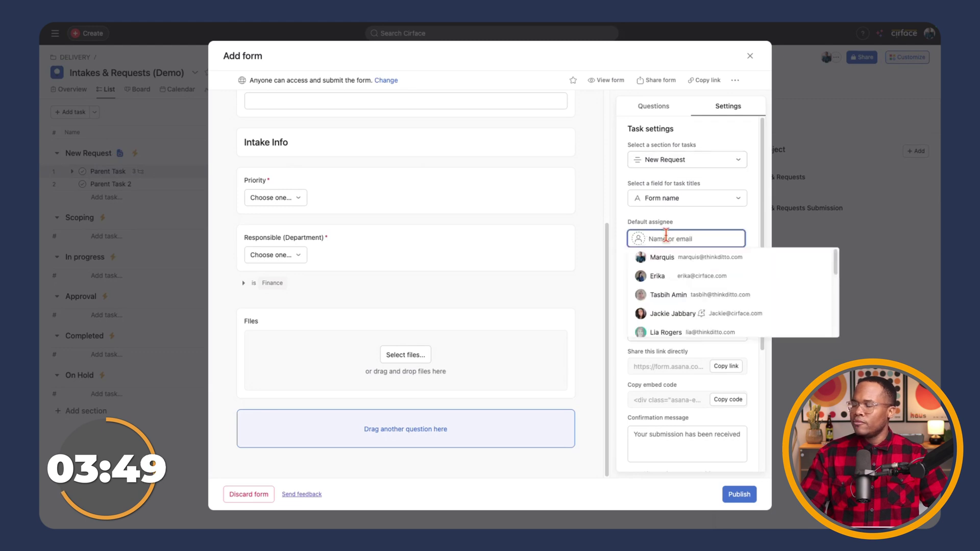
left_click(670, 264)
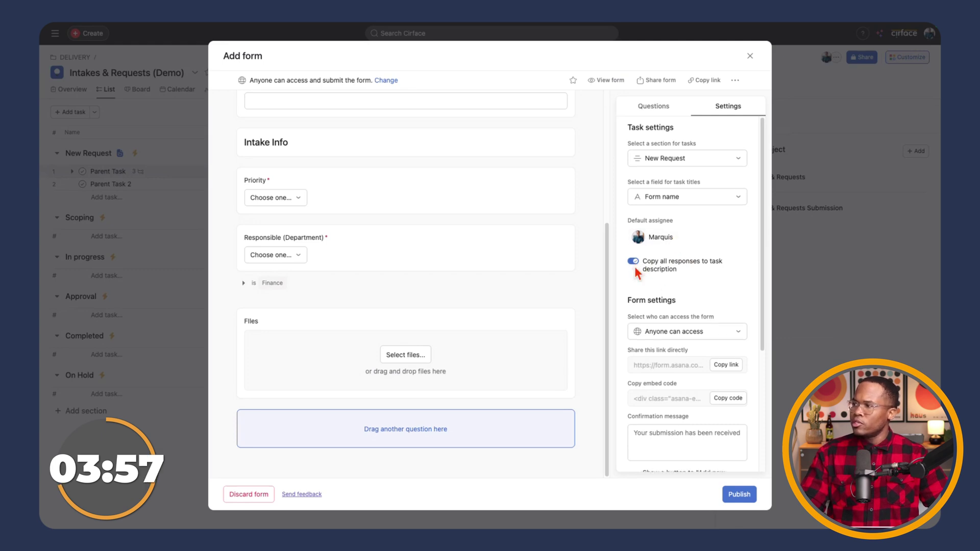
Show an 'Add new request' button after a form is submitted.
scroll(637, 265, "down", 3)
scroll(634, 254, "down", 2)
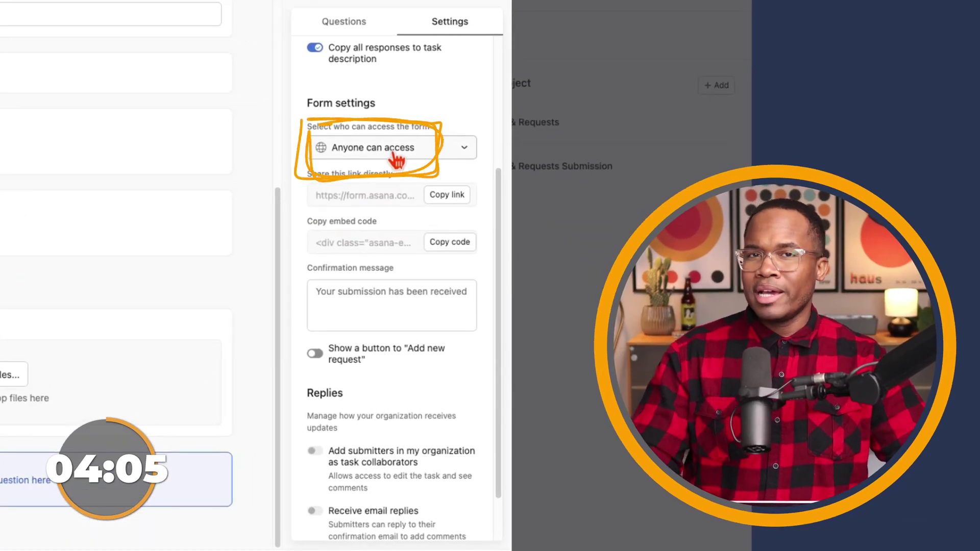
scroll(398, 189, "down", 2)
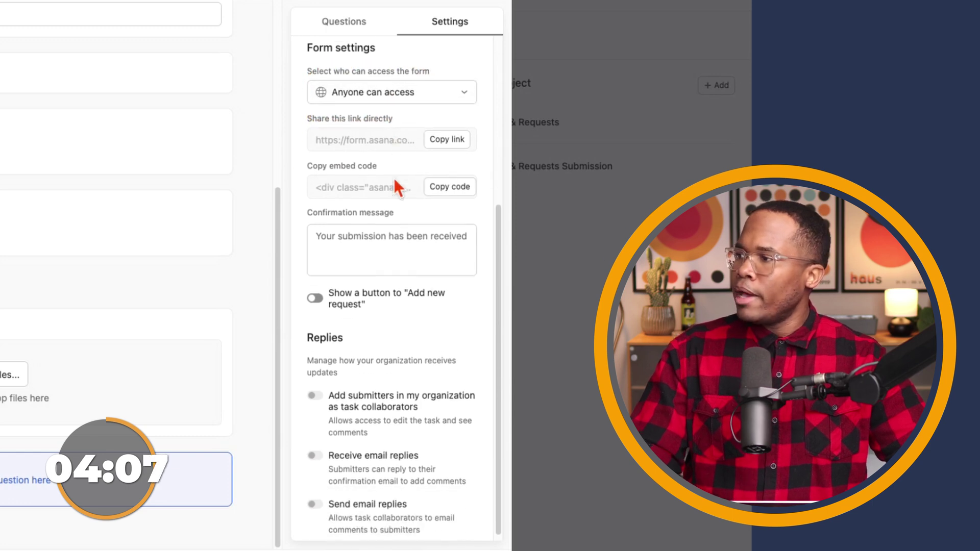
left_click(315, 292)
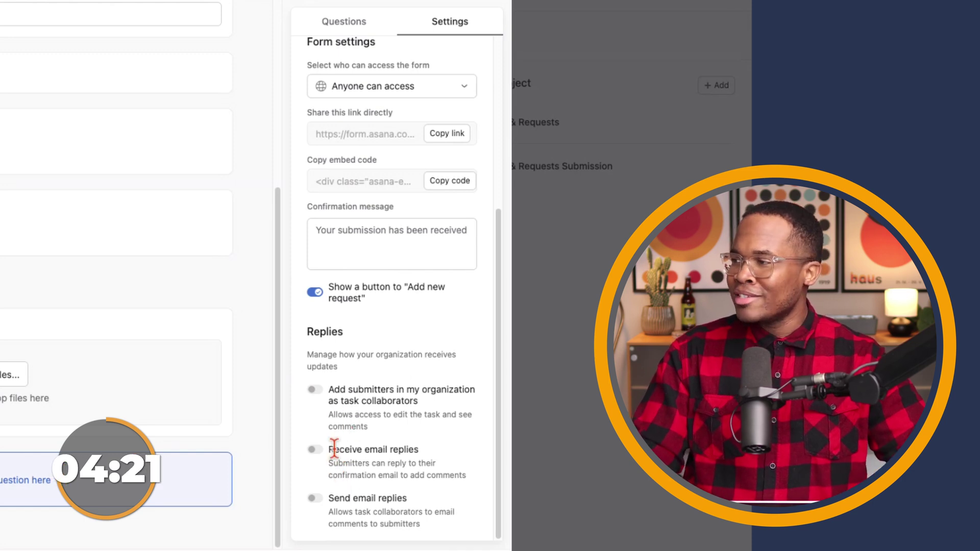
Restrict access to the form to the organization only.
scroll(335, 448, "up", 1)
scroll(334, 448, "up", 4)
left_click(376, 276)
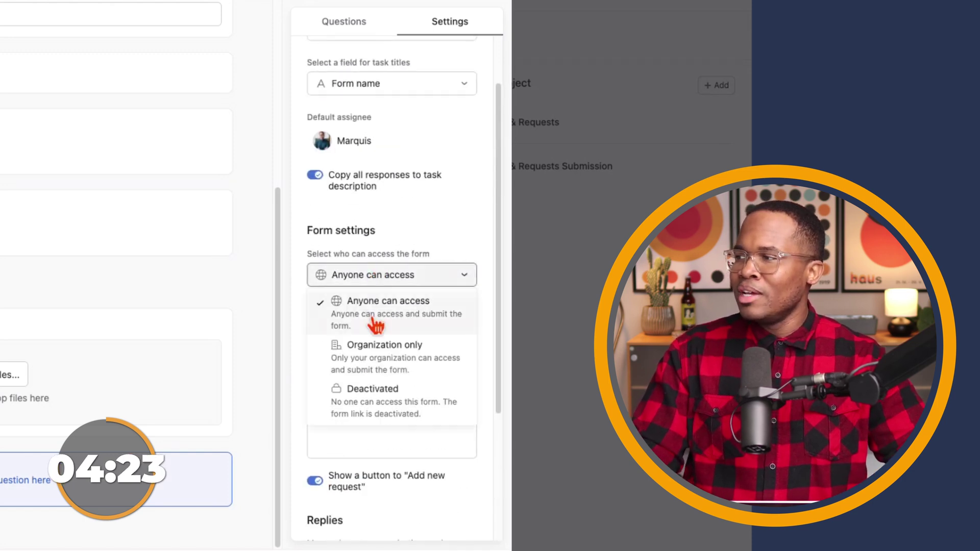
left_click(376, 349)
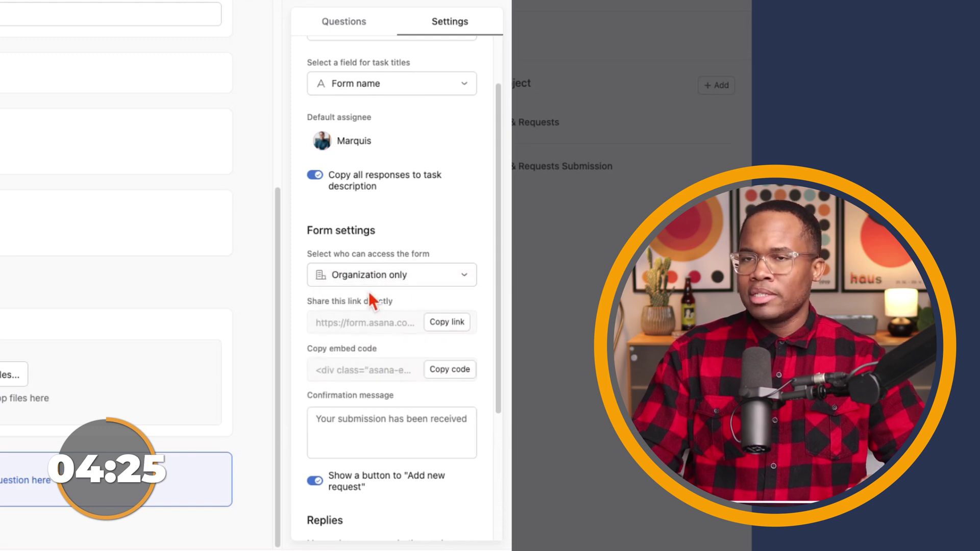
Add submitters as task collaborators and enable both email reply options.
scroll(372, 301, "down", 4)
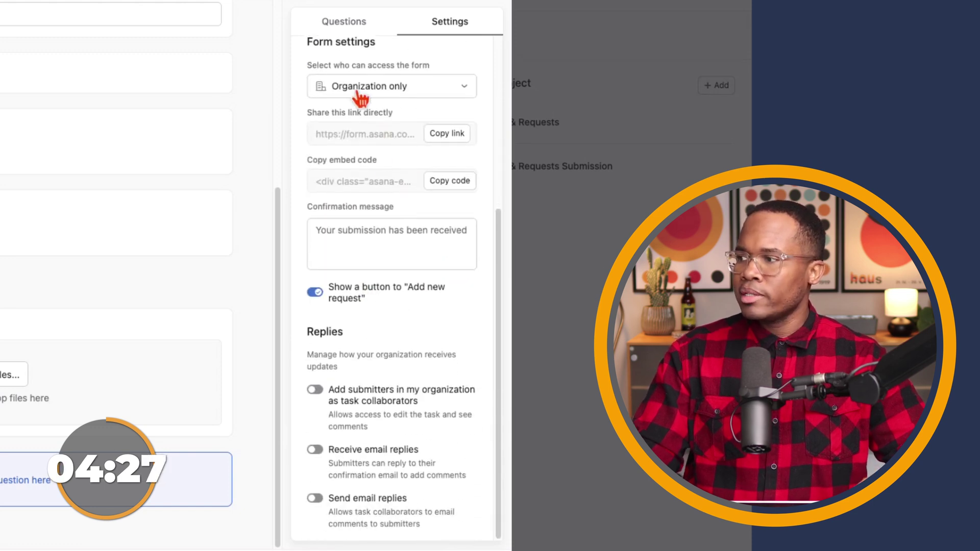
left_click(314, 391)
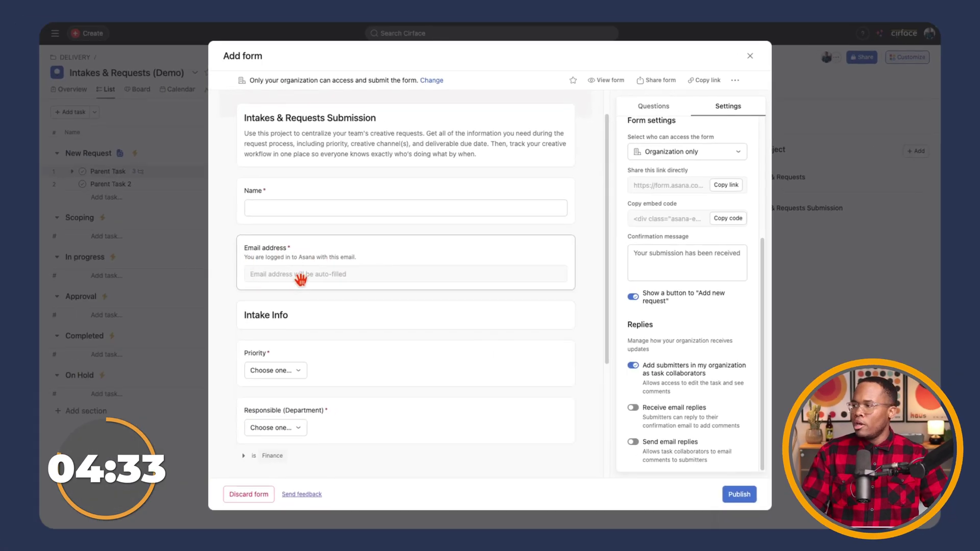
left_click(633, 408)
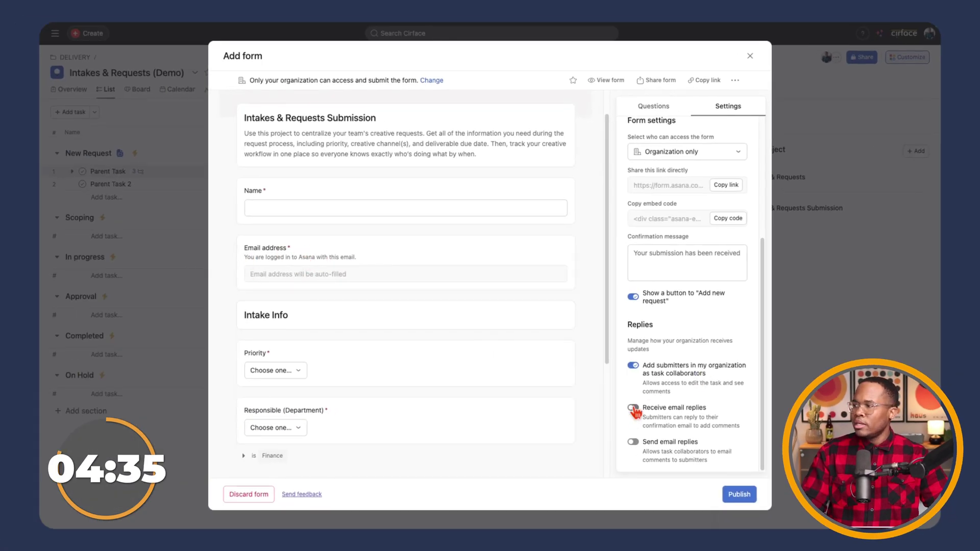
left_click(634, 443)
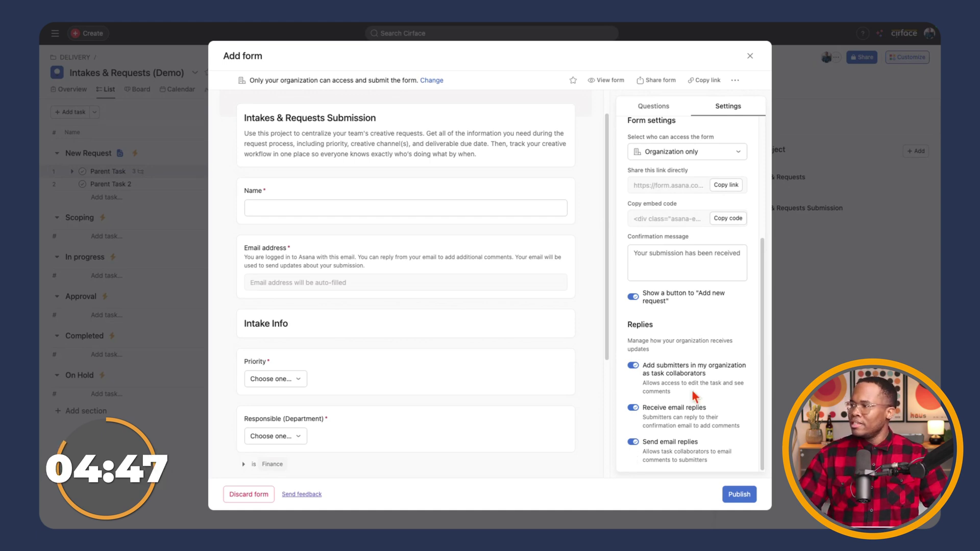
scroll(685, 398, "up", 3)
Build task titles from the Name, Finance needs and Responsible (Department) fields.
scroll(685, 391, "up", 1)
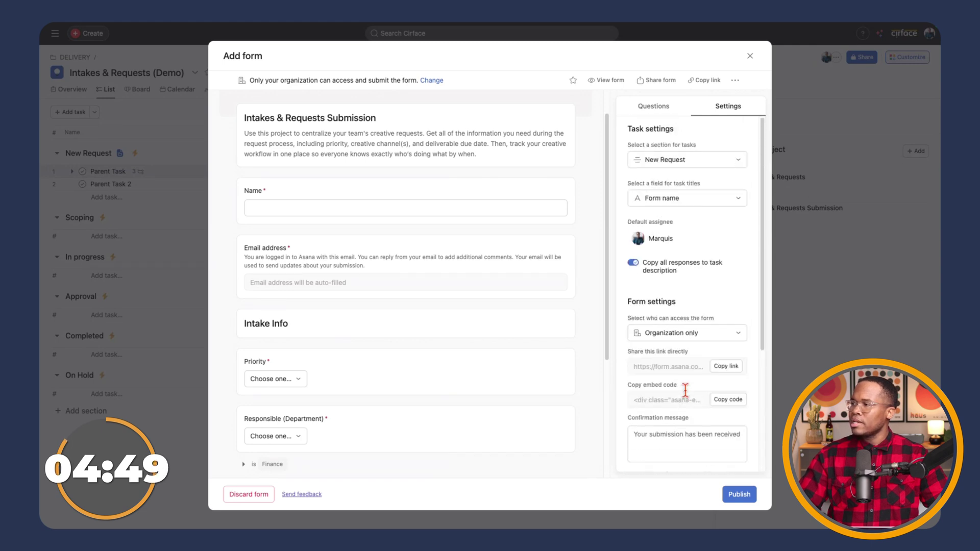
left_click(675, 203)
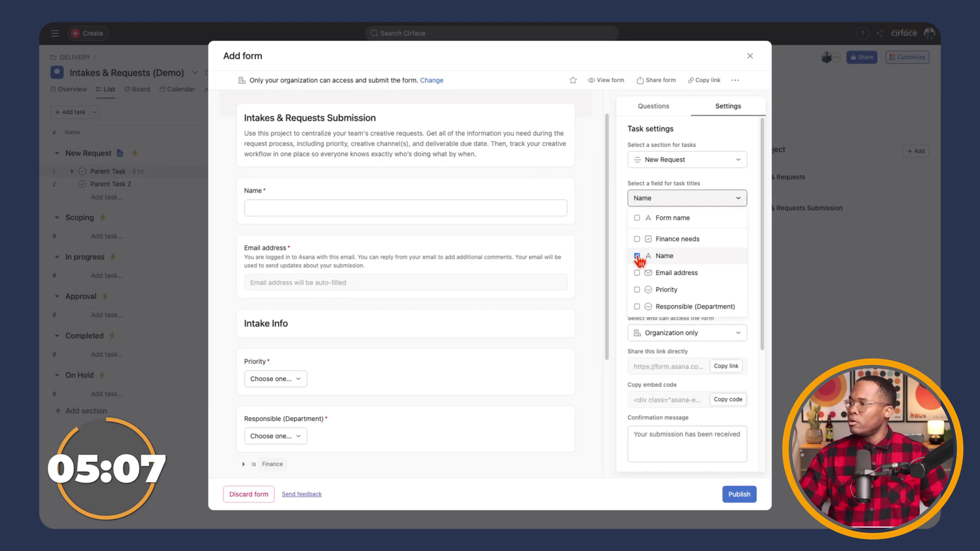
left_click(637, 307)
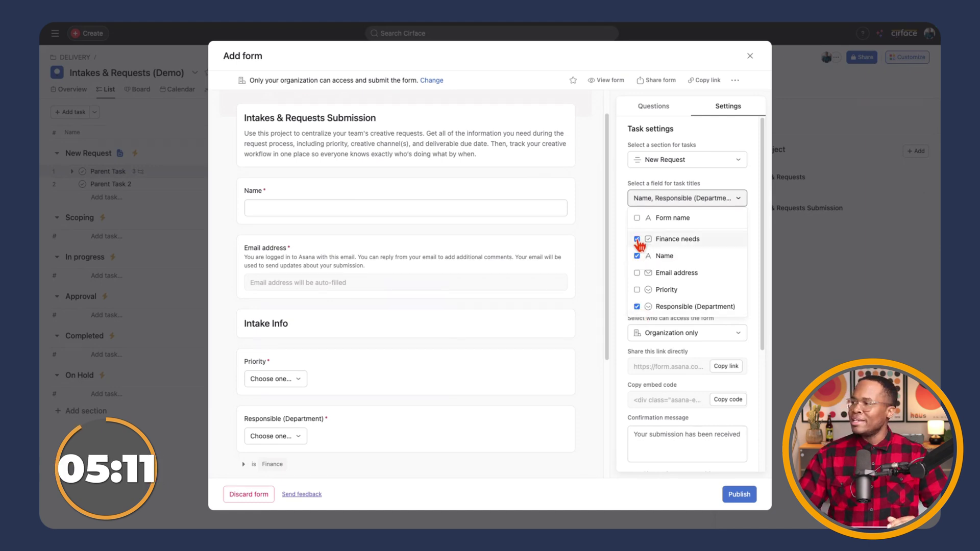
left_click(618, 205)
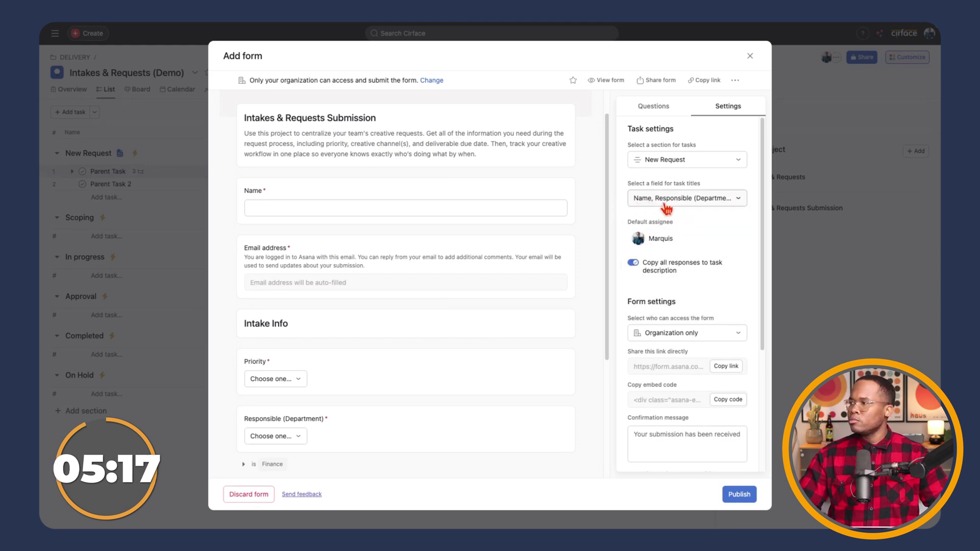
left_click(739, 198)
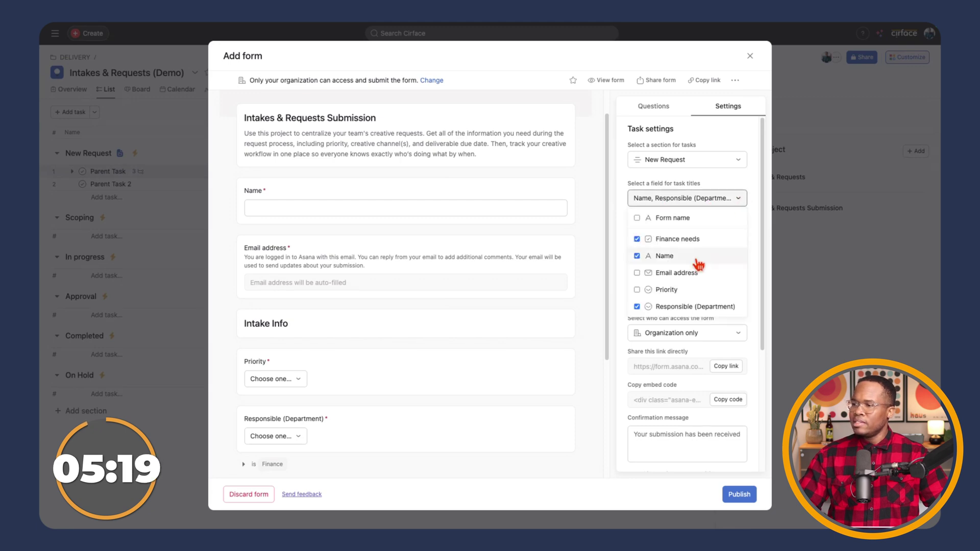
Expand the 'is Finance' branch questions.
scroll(409, 358, "down", 1)
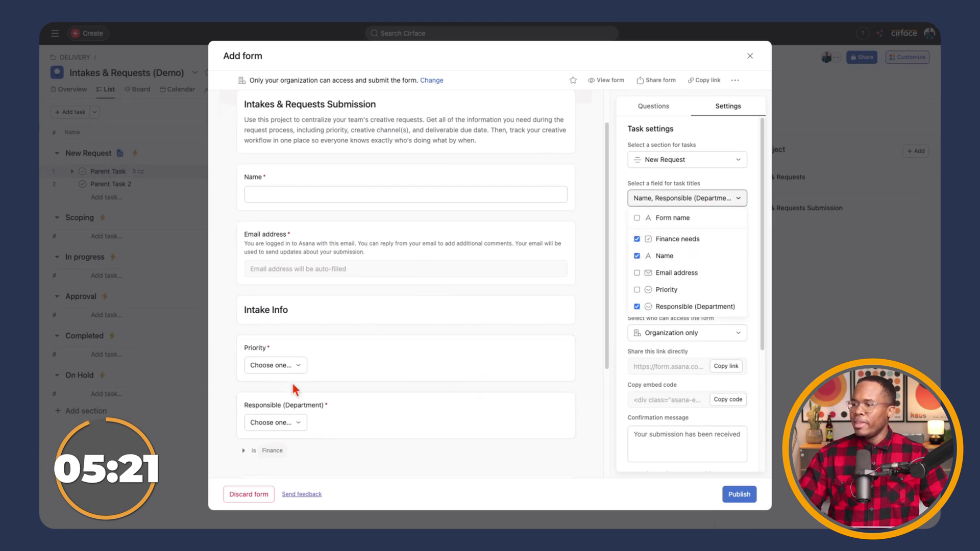
left_click(244, 450)
scroll(330, 435, "down", 3)
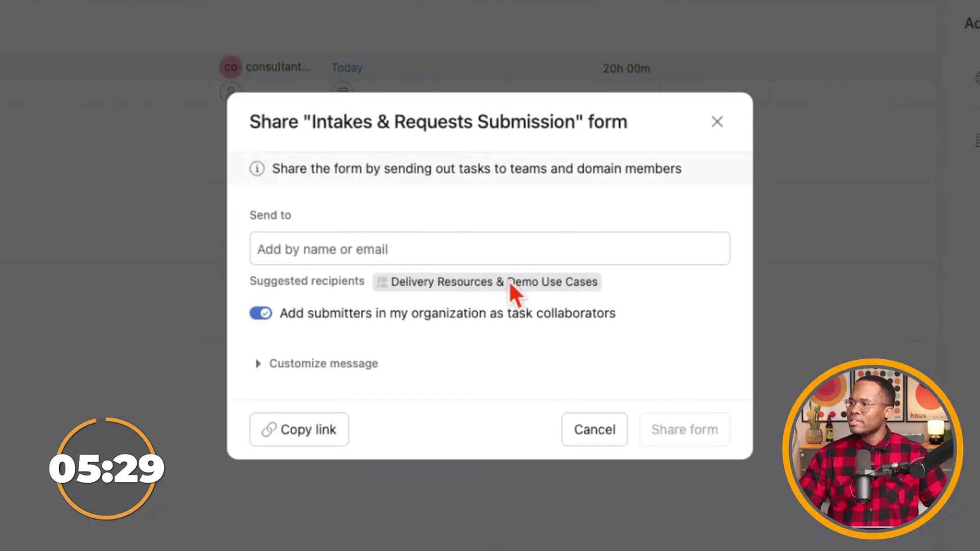
Cancel the Share form prompt and view the Intakes & Requests Submission form.
left_click(587, 434)
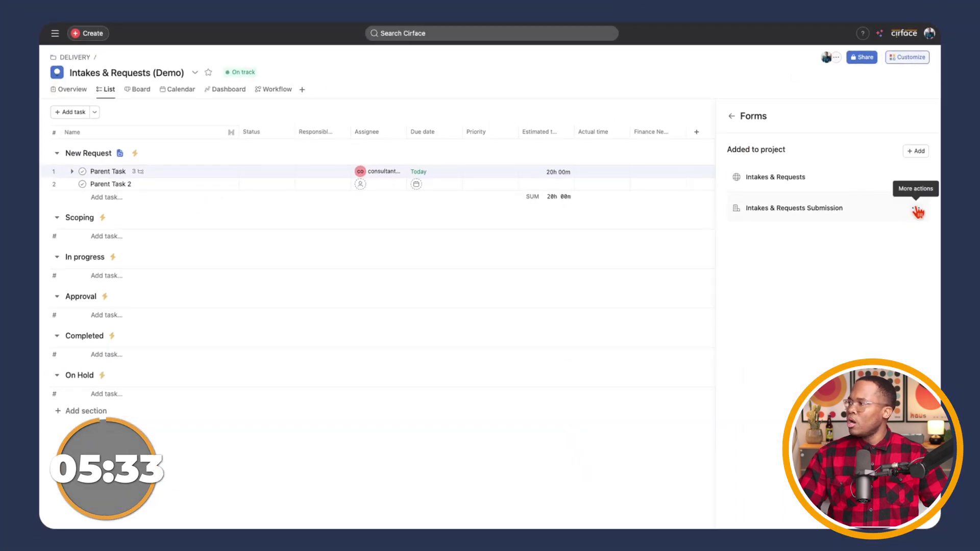
left_click(917, 213)
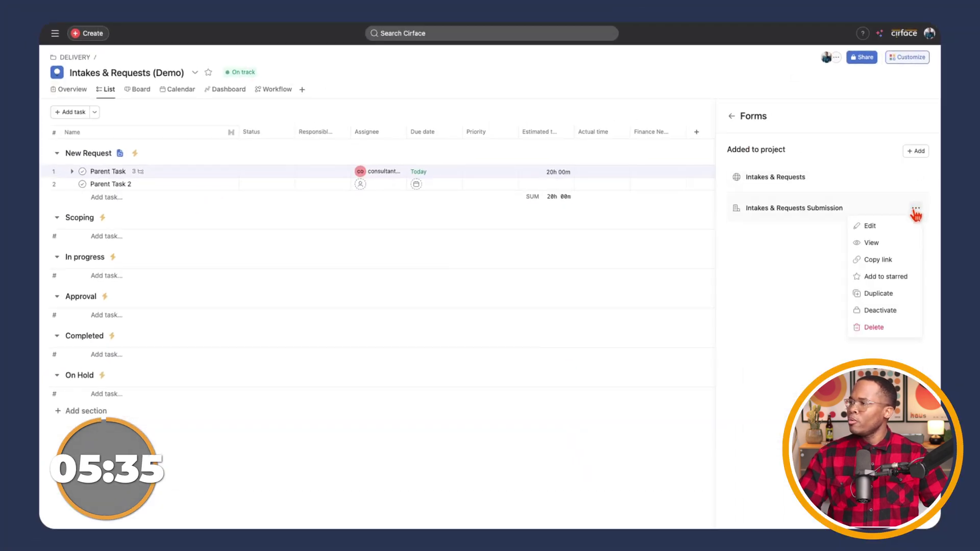
left_click(880, 245)
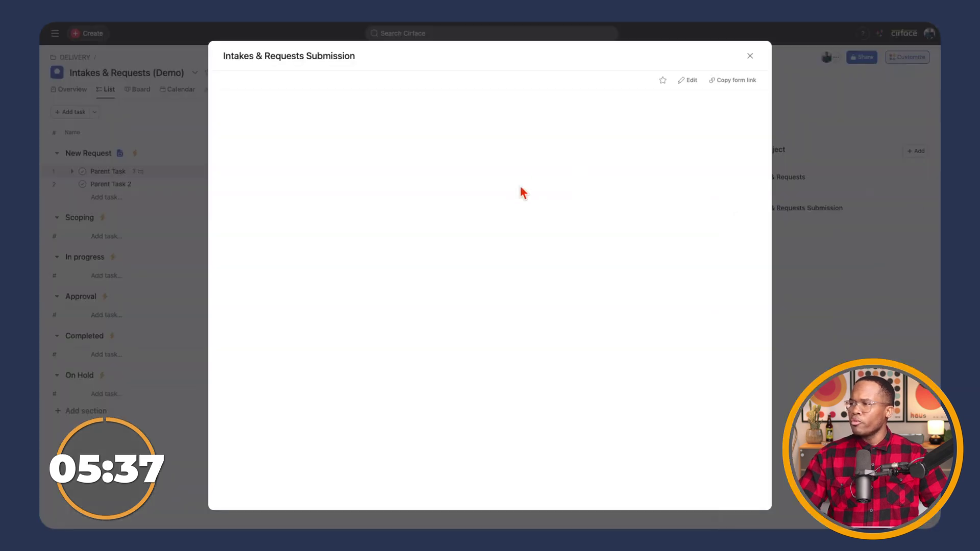